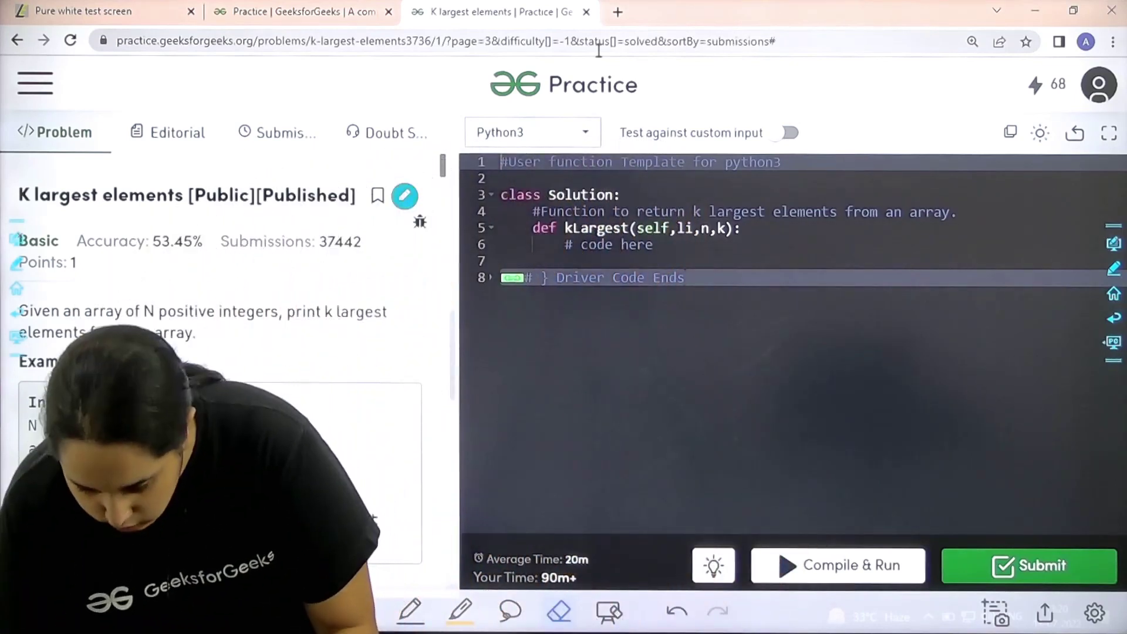
# - Write the kLargest body: li.sort(), li.reverse() and return li[:k] on separate lines
pyautogui.press('Return')
pyautogui.write('li.sort()')
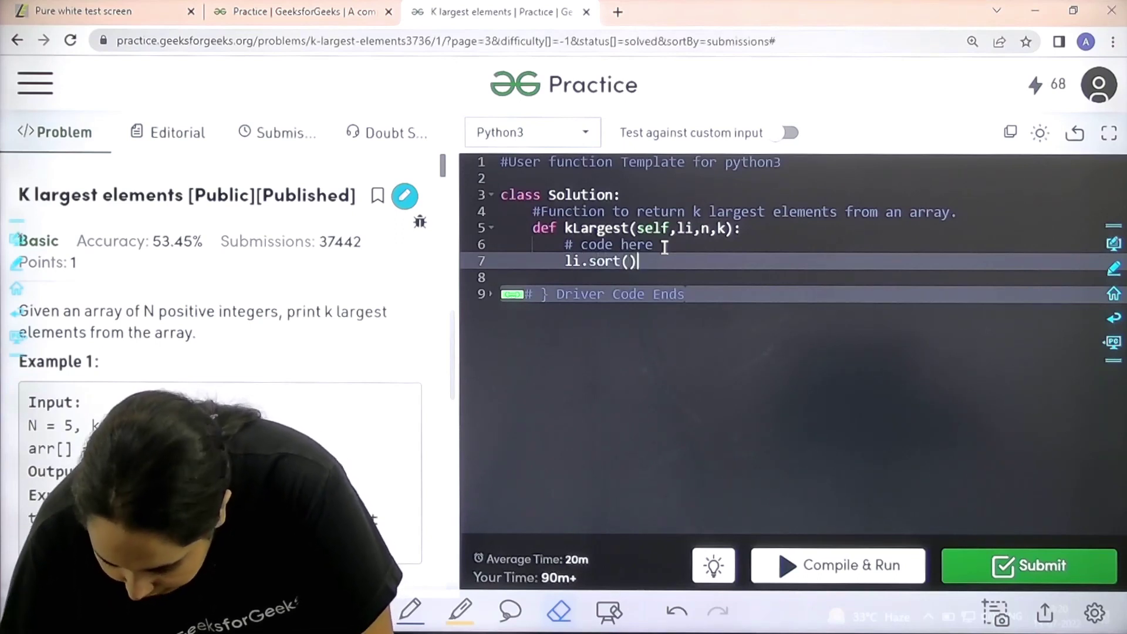
pyautogui.press('Return')
pyautogui.write('li.reverse()')
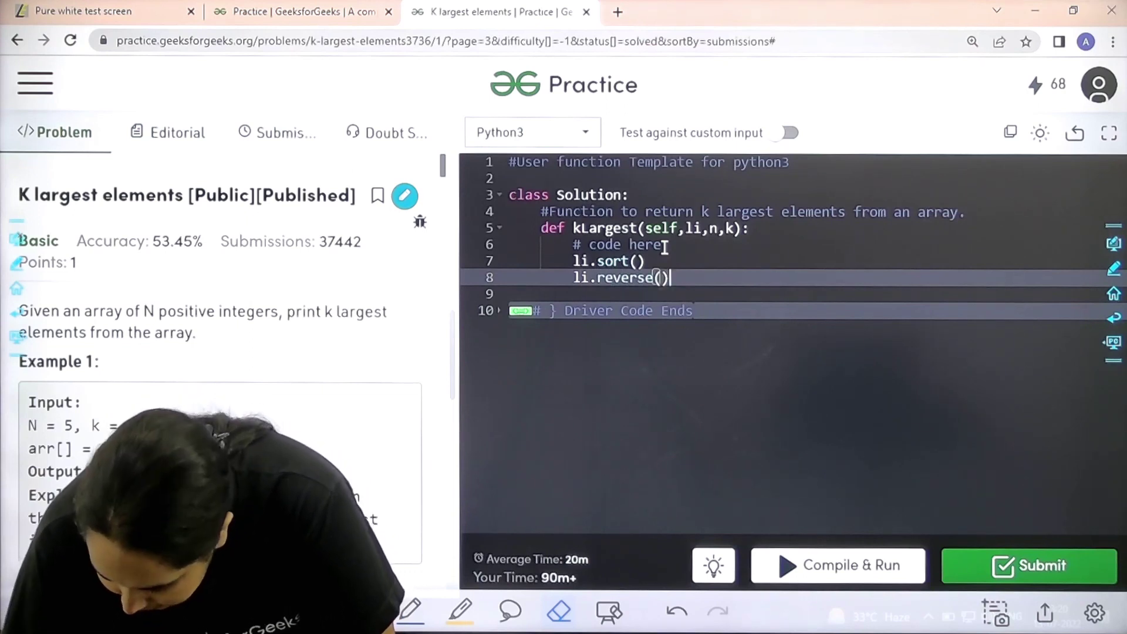
pyautogui.press('Return')
pyautogui.write('return li[:k]')
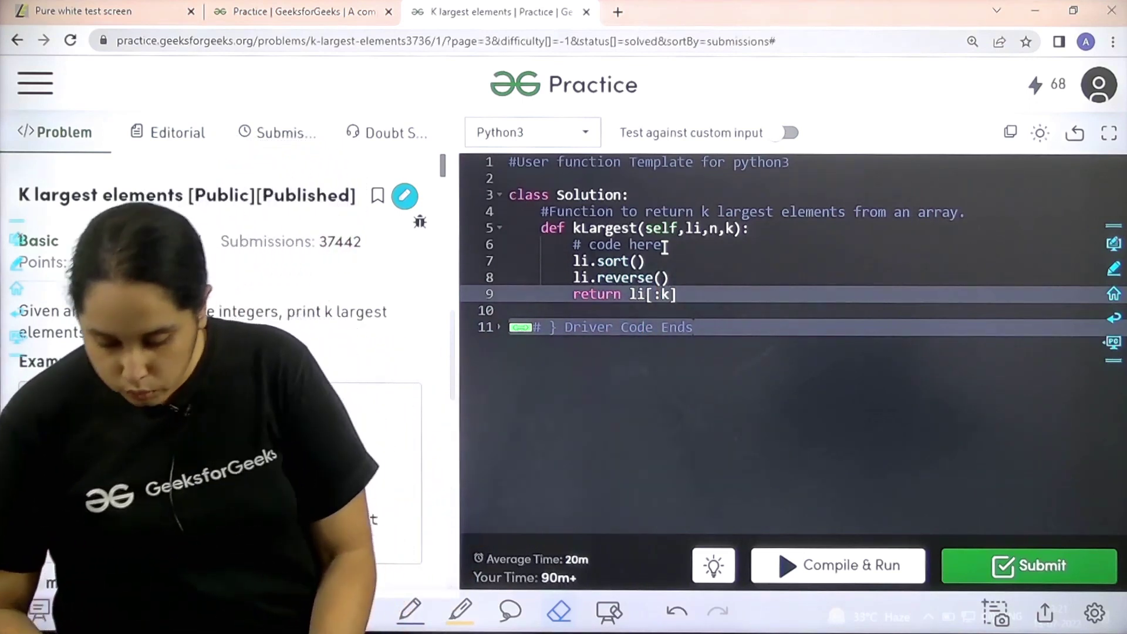
# - Compile and run the solution on the sample input, giving output 787 23
pyautogui.click(883, 568)
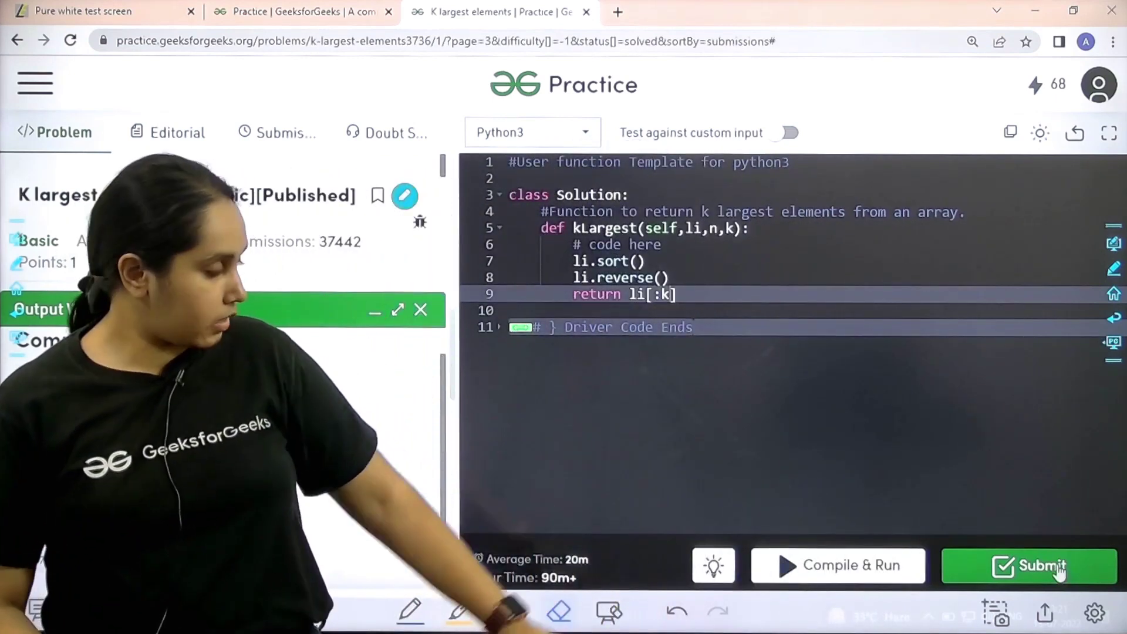
# - Submit the solution for full evaluation against all 212 test cases
pyautogui.click(1057, 564)
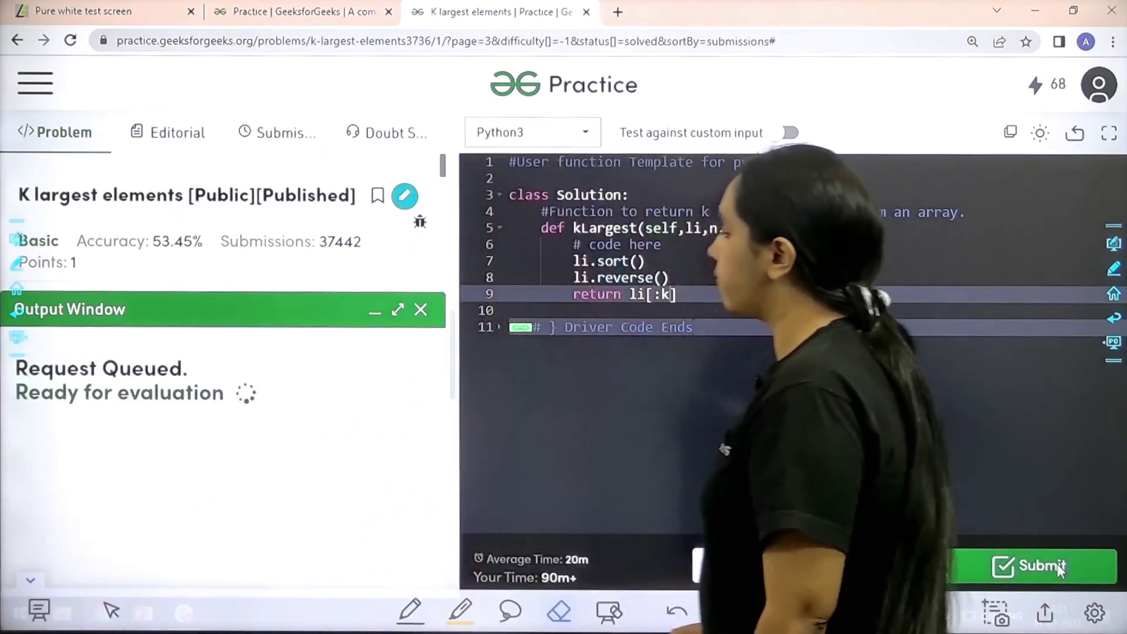